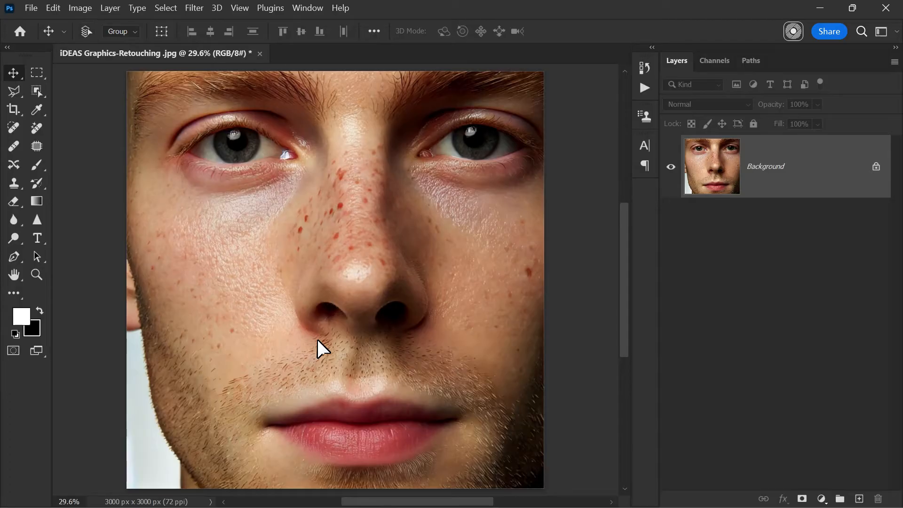
# Duplicate the Background layer and set the Clone Stamp tool's opacity to 100%
pyautogui.moveTo(818, 186); pyautogui.dragTo(859, 498)
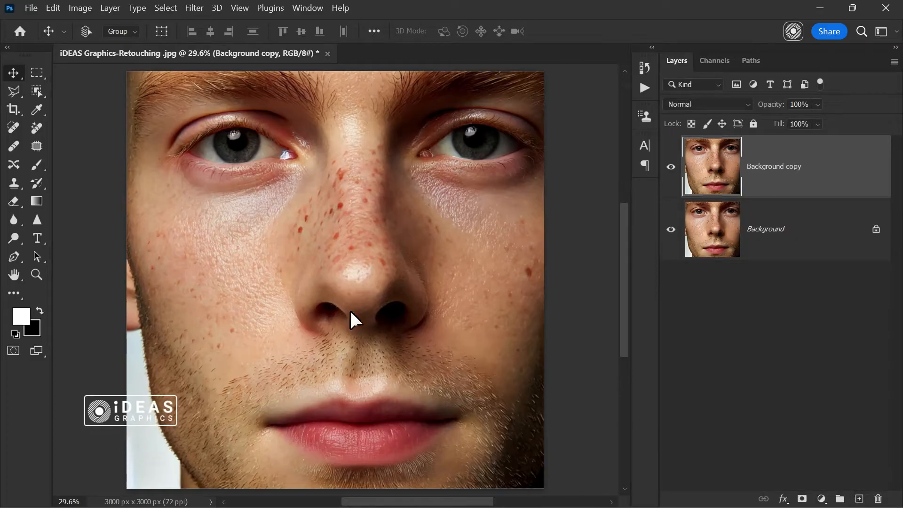
pyautogui.click(13, 183)
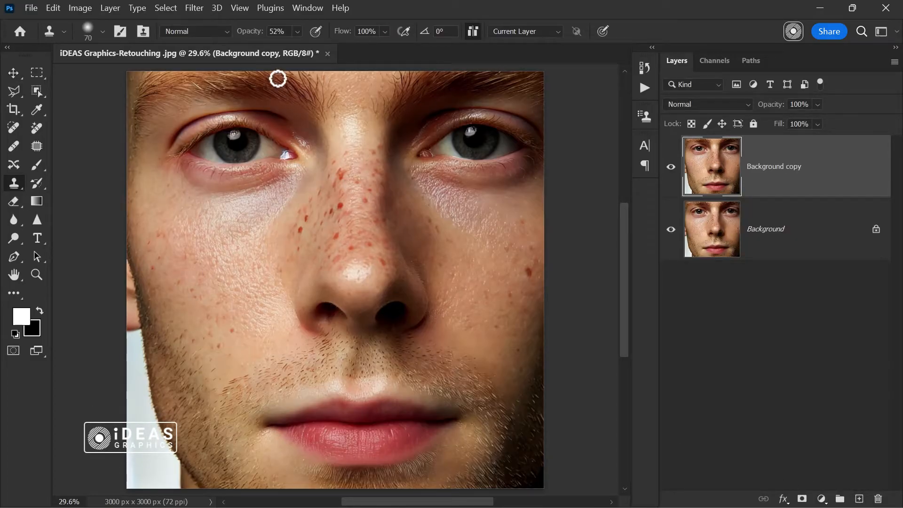
pyautogui.moveTo(292, 33); pyautogui.dragTo(342, 47)
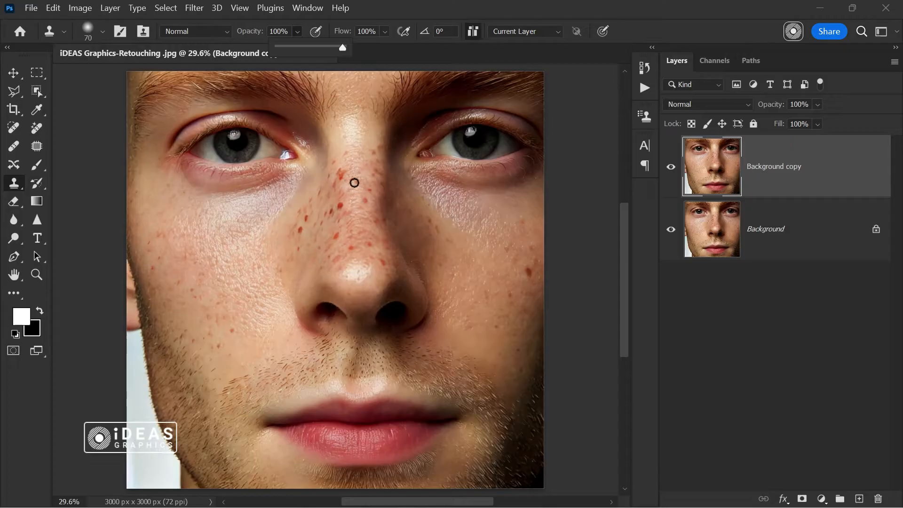
# Clone clean skin over the red spots along the bridge of the nose with an 80 px brush
pyautogui.scroll(5, 354, 183)
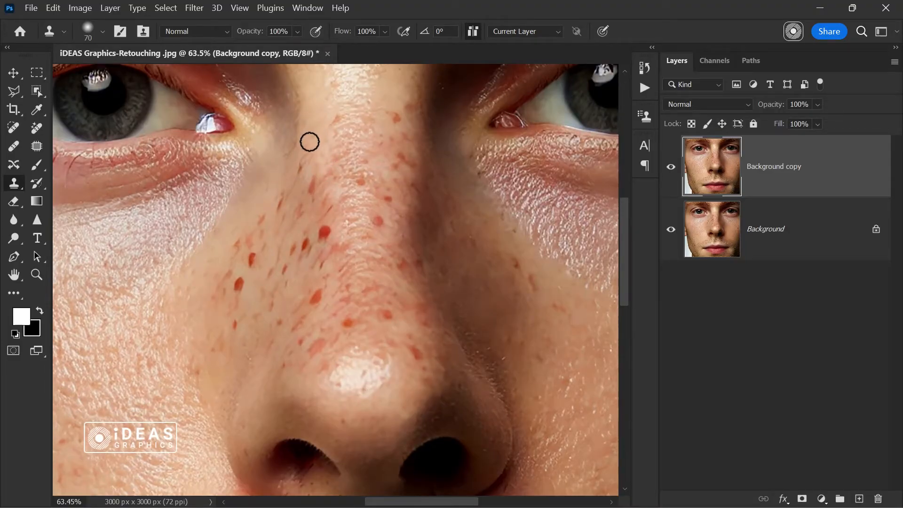
pyautogui.press(']')
pyautogui.press(']')
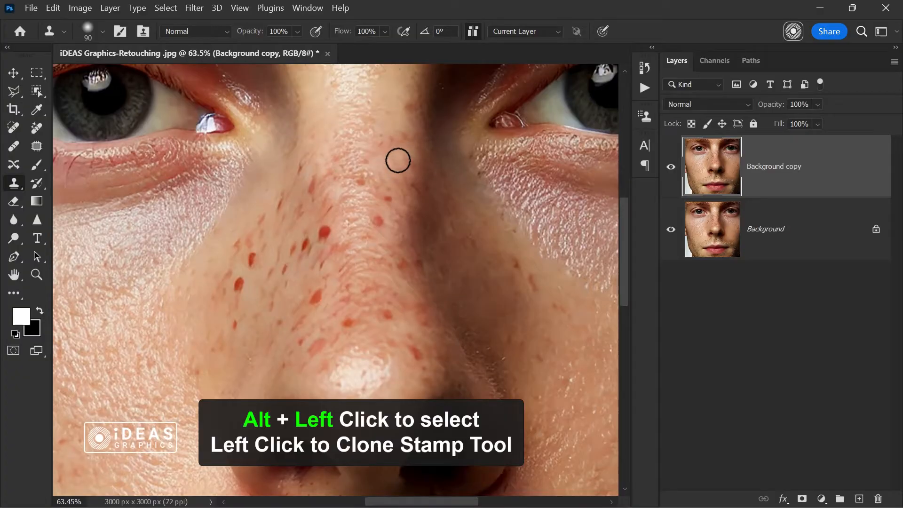
pyautogui.keyDown('alt'); pyautogui.click(389, 182); pyautogui.keyUp('alt')
pyautogui.press('[')
pyautogui.click(322, 281)
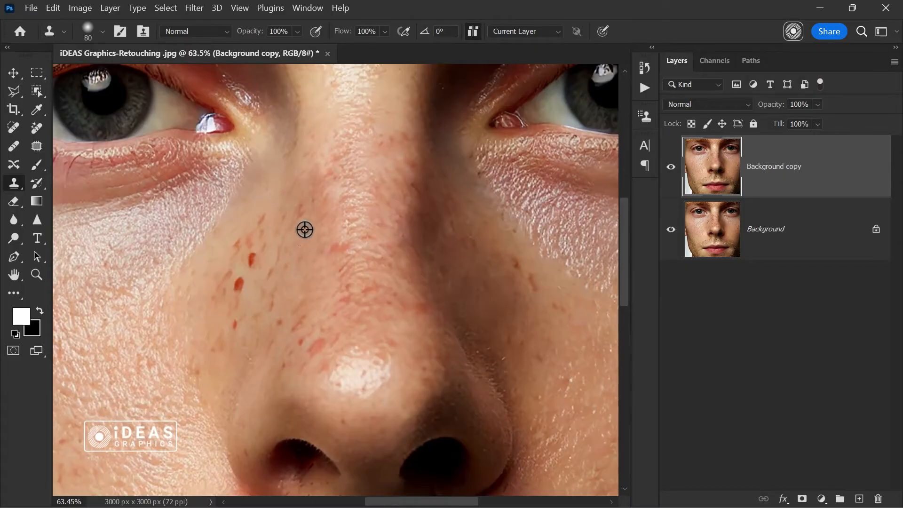
# Clone nearby clean skin over the remaining red spots on the left side of the nose and above its tip
pyautogui.keyDown('alt'); pyautogui.click(237, 247); pyautogui.keyUp('alt')
pyautogui.click(254, 260)
pyautogui.keyDown('alt'); pyautogui.click(246, 312); pyautogui.keyUp('alt')
pyautogui.moveTo(239, 285); pyautogui.dragTo(226, 292)
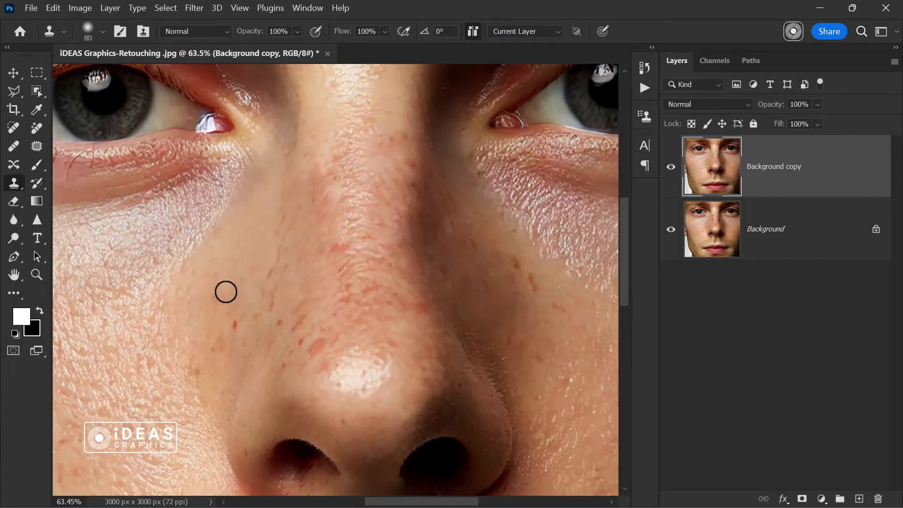
pyautogui.moveTo(322, 346)
pyautogui.mouseDown()
pyautogui.moveTo(302, 343)
pyautogui.moveTo(344, 294)
pyautogui.mouseUp()
pyautogui.keyDown('alt'); pyautogui.click(301, 338); pyautogui.keyUp('alt')
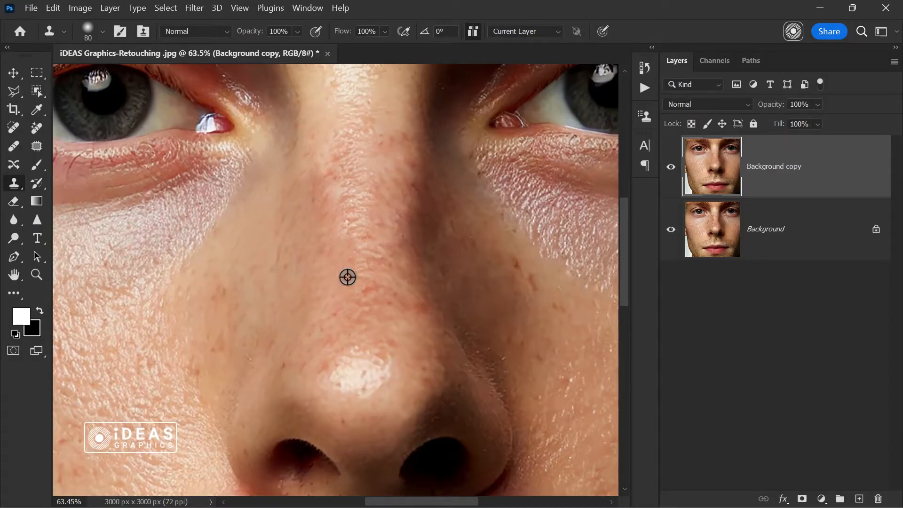
# Clone away the mole and dark blemishes on the cheek at the right of the portrait, using an 80 to 100 px brush
pyautogui.scroll(-4, 367, 296)
pyautogui.scroll(4, 470, 329)
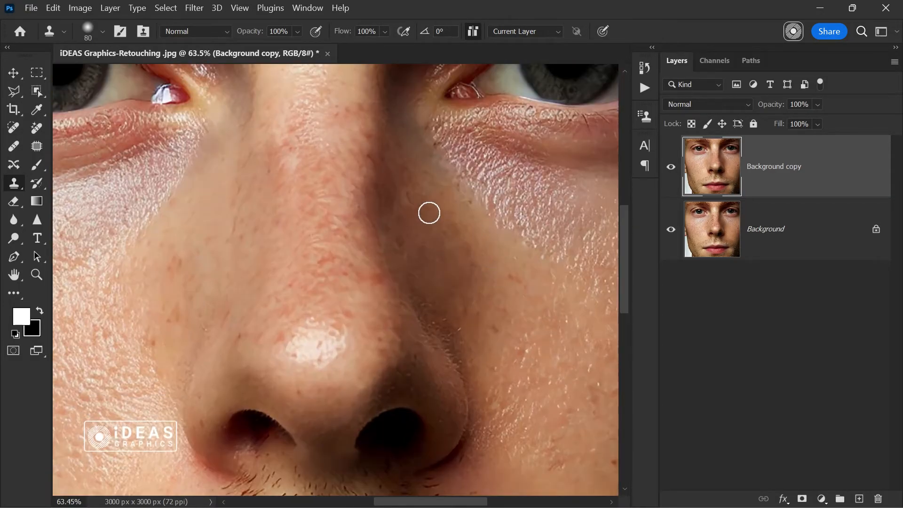
pyautogui.moveTo(489, 313); pyautogui.dragTo(372, 271)
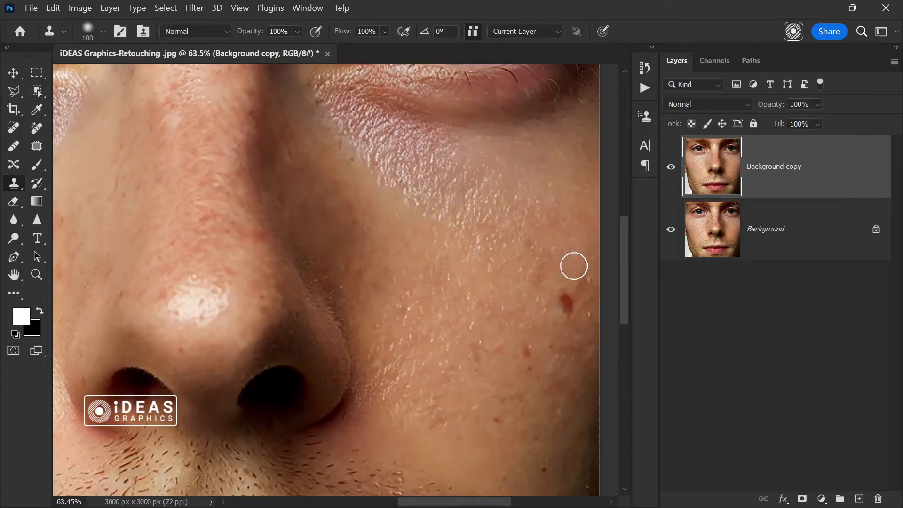
pyautogui.moveTo(515, 363); pyautogui.dragTo(502, 313)
pyautogui.keyDown('alt'); pyautogui.click(490, 379); pyautogui.keyUp('alt')
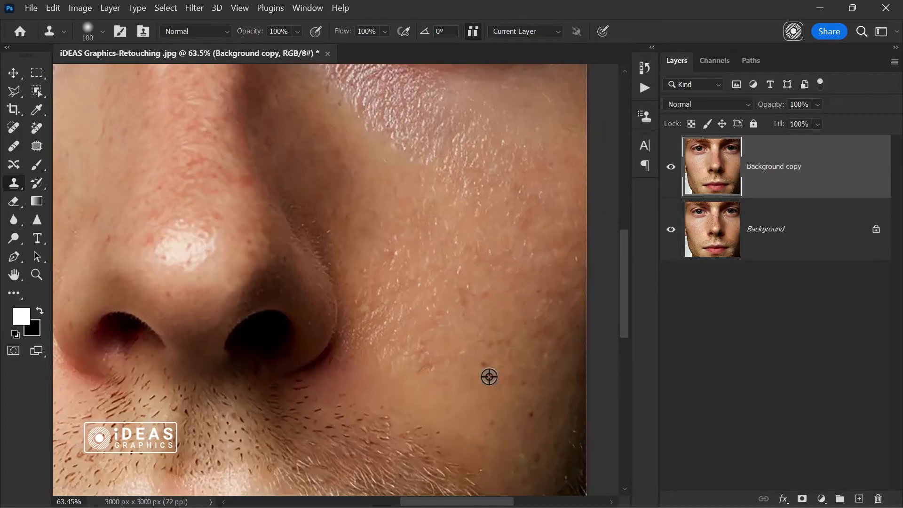
pyautogui.moveTo(501, 400); pyautogui.dragTo(492, 356)
pyautogui.press('[')
pyautogui.press('[')
pyautogui.click(496, 357)
pyautogui.moveTo(459, 281); pyautogui.dragTo(483, 299)
pyautogui.click(478, 268)
# Clone clean skin over the red spots and freckles on the cheek at the left of the portrait
pyautogui.moveTo(264, 133); pyautogui.dragTo(399, 301)
pyautogui.moveTo(259, 265)
pyautogui.mouseDown()
pyautogui.moveTo(252, 334)
pyautogui.moveTo(437, 160)
pyautogui.mouseUp()
pyautogui.click(364, 200)
pyautogui.moveTo(436, 282); pyautogui.dragTo(448, 222)
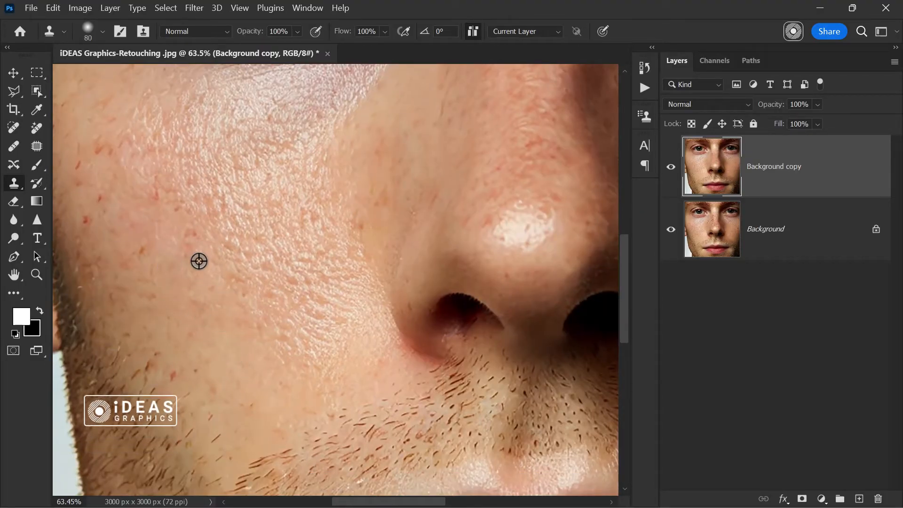
pyautogui.moveTo(160, 206); pyautogui.dragTo(249, 278)
pyautogui.moveTo(268, 363); pyautogui.dragTo(251, 316)
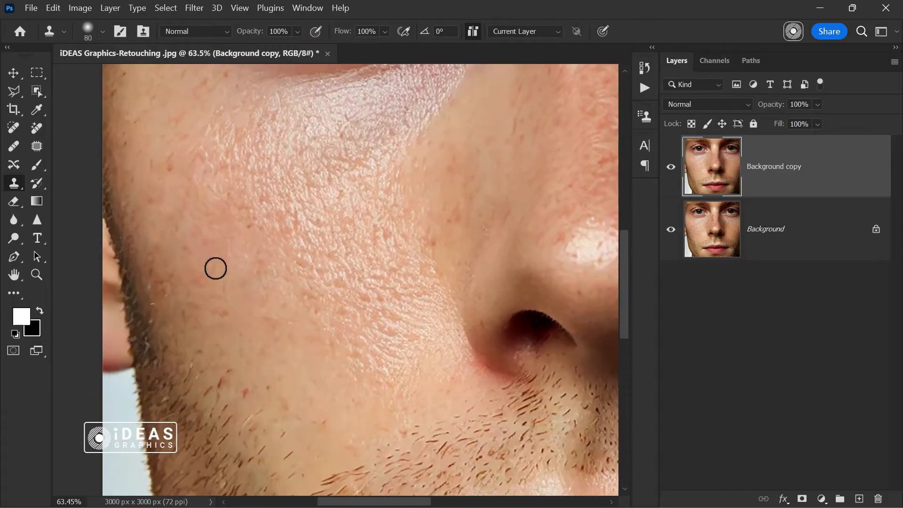
pyautogui.keyDown('alt'); pyautogui.click(224, 270); pyautogui.keyUp('alt')
pyautogui.moveTo(455, 233); pyautogui.dragTo(474, 349)
pyautogui.moveTo(600, 216); pyautogui.dragTo(464, 215)
pyautogui.moveTo(422, 354); pyautogui.dragTo(404, 196)
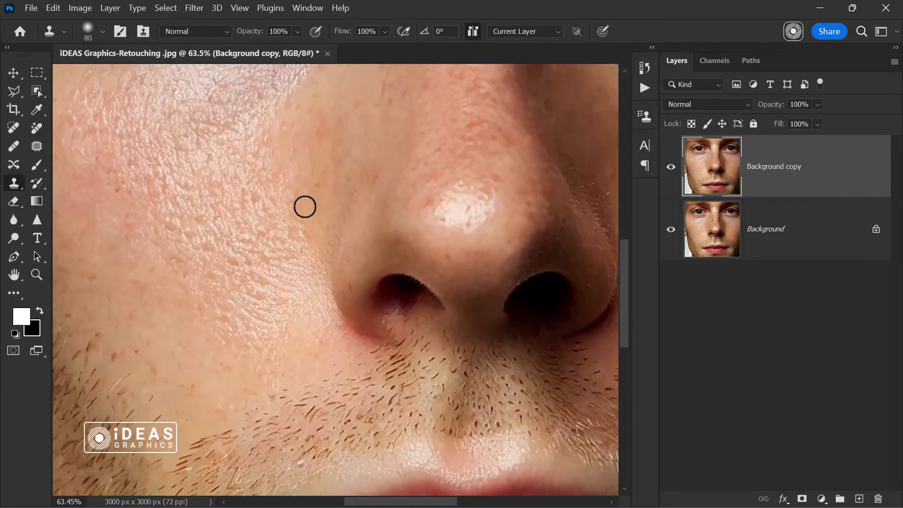
# Lower the Clone Stamp opacity to 29% for softer touch-ups on the right cheek and undo the unwanted strokes
pyautogui.moveTo(607, 221); pyautogui.dragTo(380, 305)
pyautogui.moveTo(435, 293); pyautogui.dragTo(291, 239)
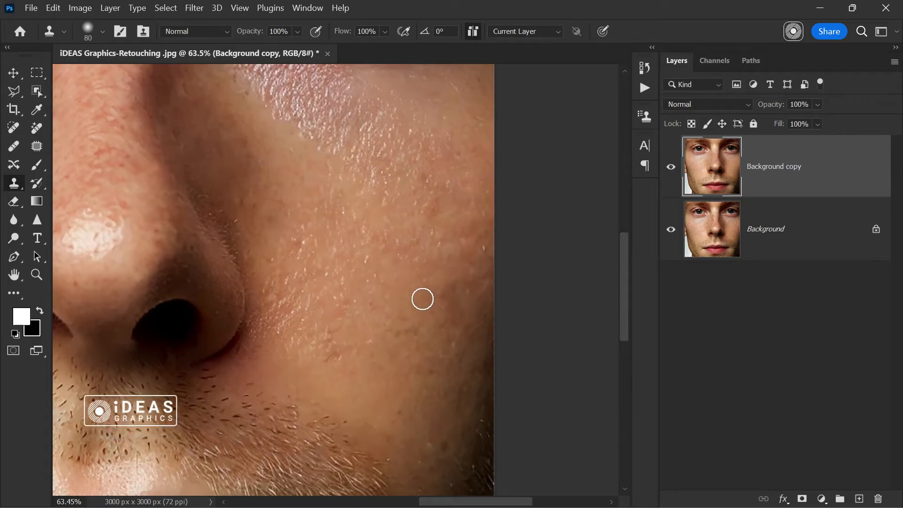
pyautogui.hotkey('ctrl', 'z')
pyautogui.click(297, 32)
pyautogui.moveTo(321, 49); pyautogui.dragTo(289, 61)
pyautogui.keyDown('alt'); pyautogui.click(417, 306); pyautogui.keyUp('alt')
pyautogui.hotkey('ctrl', 'z')
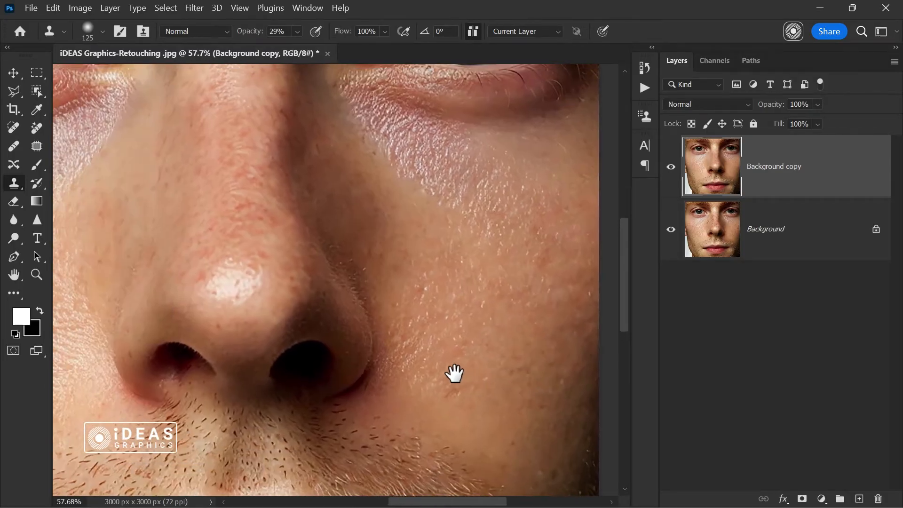
# Convert the retouched Background copy layer to a smart object and duplicate it
pyautogui.hotkey('ctrl', '0')
pyautogui.click(110, 8)
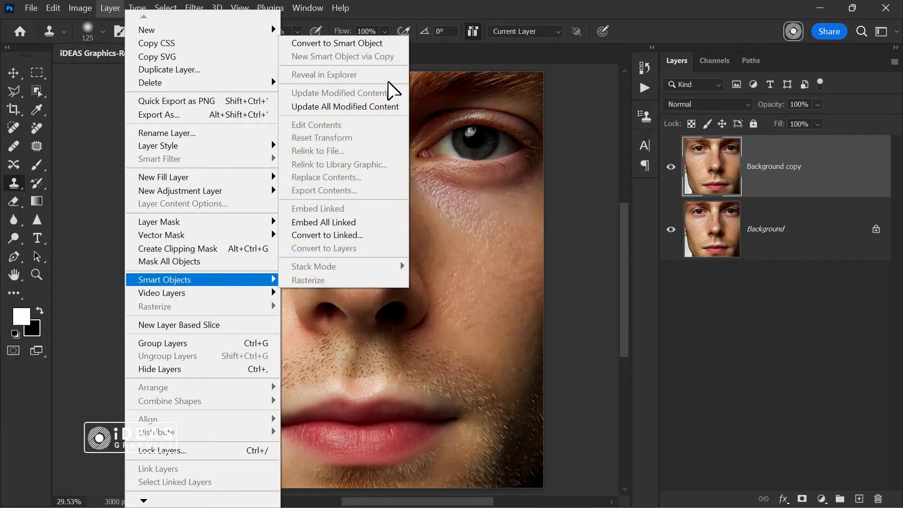
pyautogui.click(397, 38)
pyautogui.moveTo(811, 168); pyautogui.dragTo(859, 498)
# Apply a High Pass filter with a slightly reduced radius to Background copy 2 and hide that layer
pyautogui.click(194, 8)
pyautogui.moveTo(232, 295)
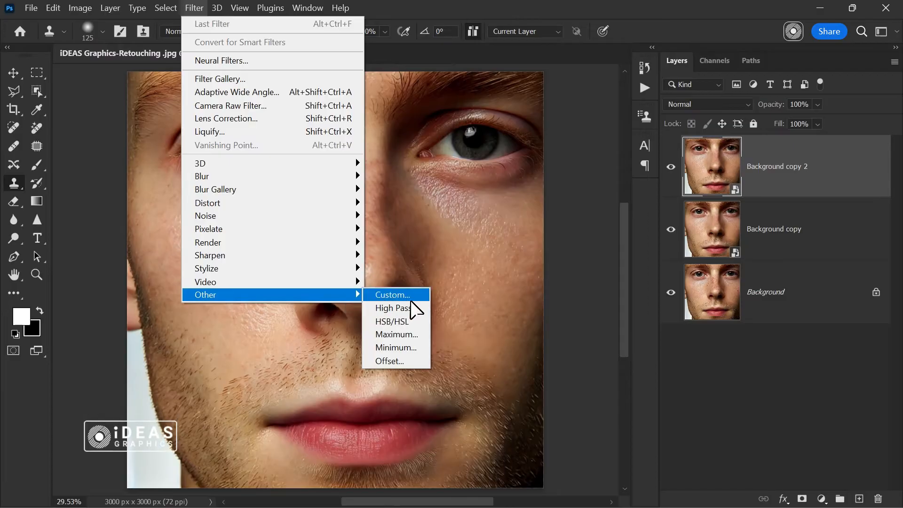
pyautogui.click(413, 306)
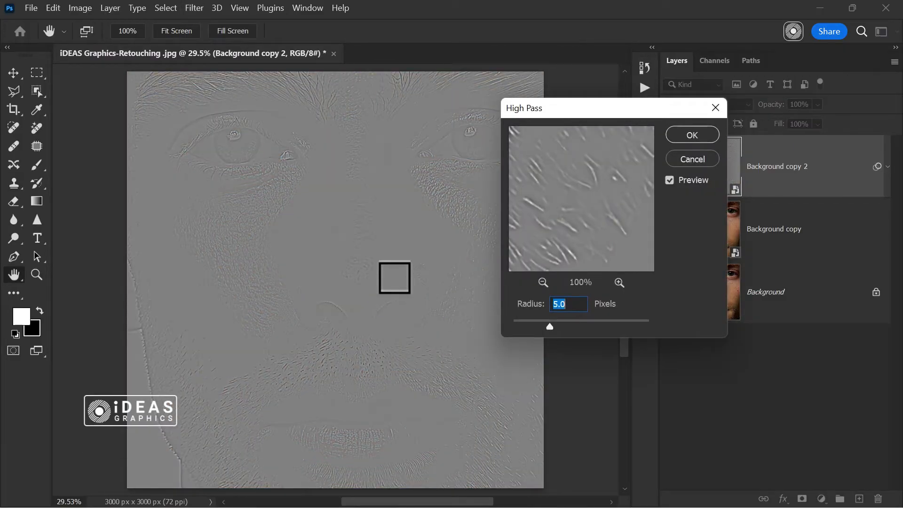
pyautogui.scroll(3, 394, 278)
pyautogui.moveTo(549, 324)
pyautogui.mouseDown()
pyautogui.moveTo(640, 323)
pyautogui.moveTo(541, 329)
pyautogui.mouseUp()
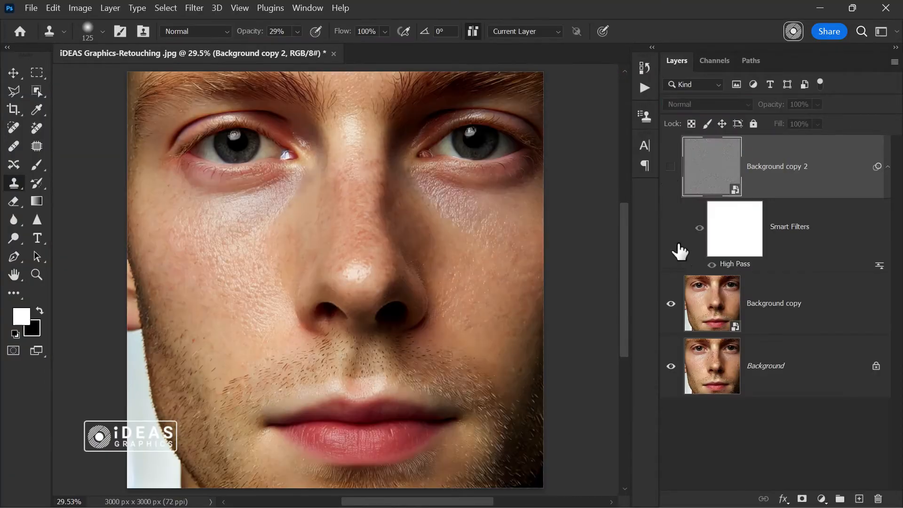
# Apply a Gaussian Blur with a 10 pixel radius to the Background copy layer
pyautogui.click(772, 303)
pyautogui.click(194, 8)
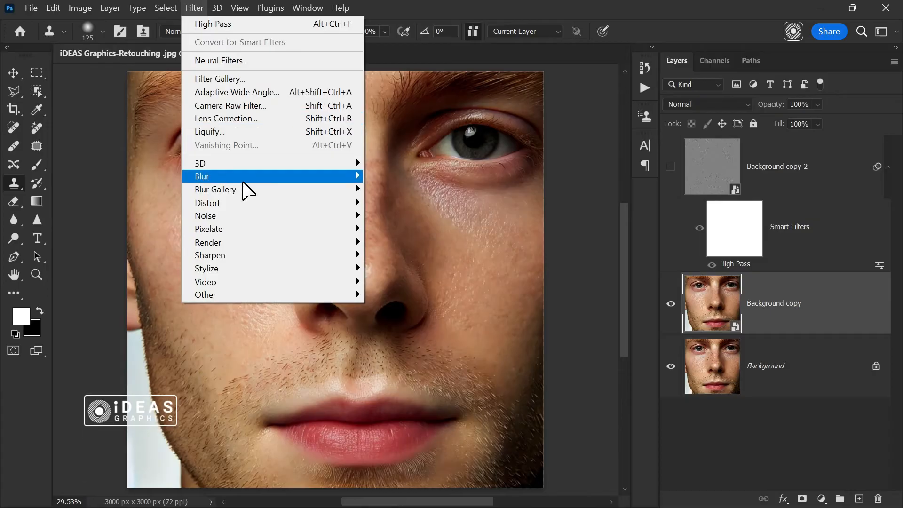
pyautogui.moveTo(264, 176)
pyautogui.click(415, 232)
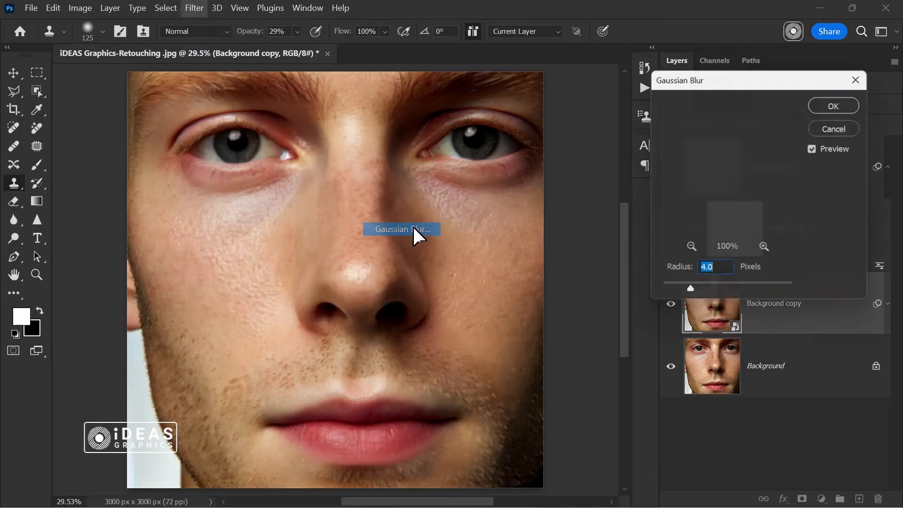
pyautogui.moveTo(692, 295); pyautogui.dragTo(721, 298)
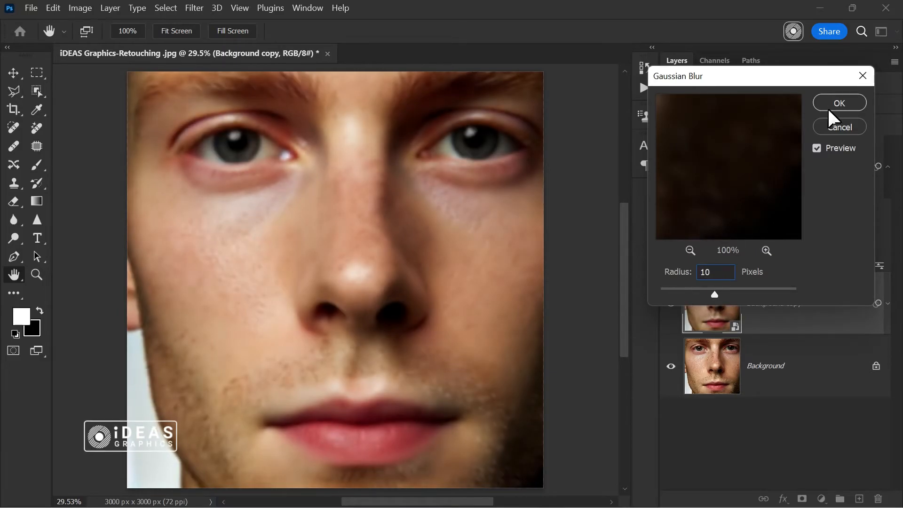
pyautogui.click(832, 113)
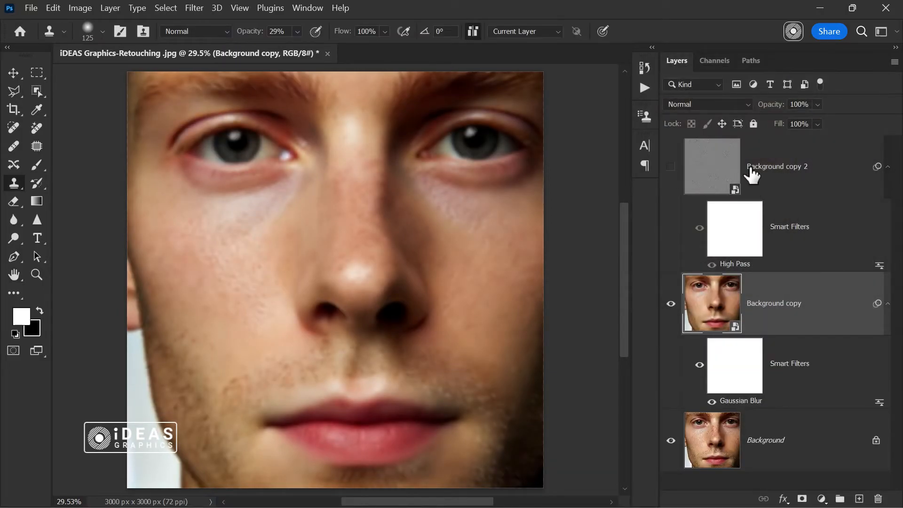
# Show Background copy 2 again and set its blend mode to Linear Light
pyautogui.click(752, 175)
pyautogui.click(671, 166)
pyautogui.click(724, 104)
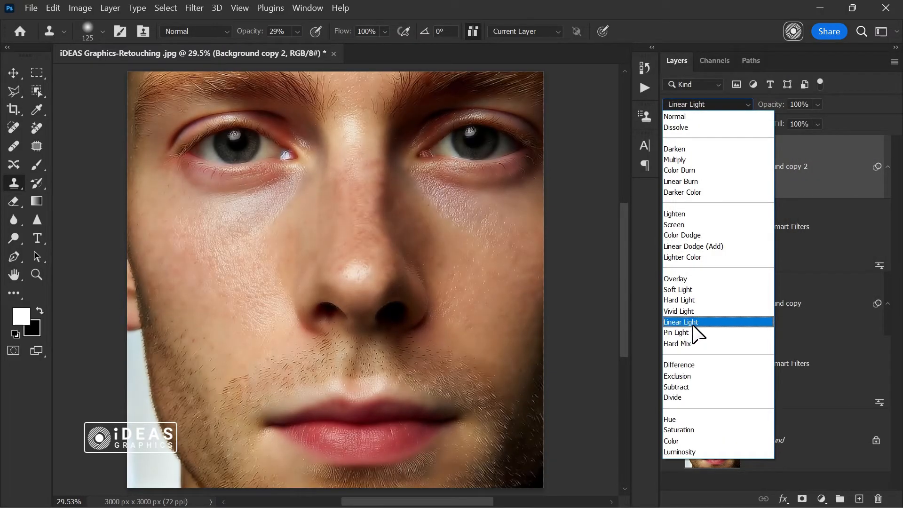
pyautogui.click(694, 323)
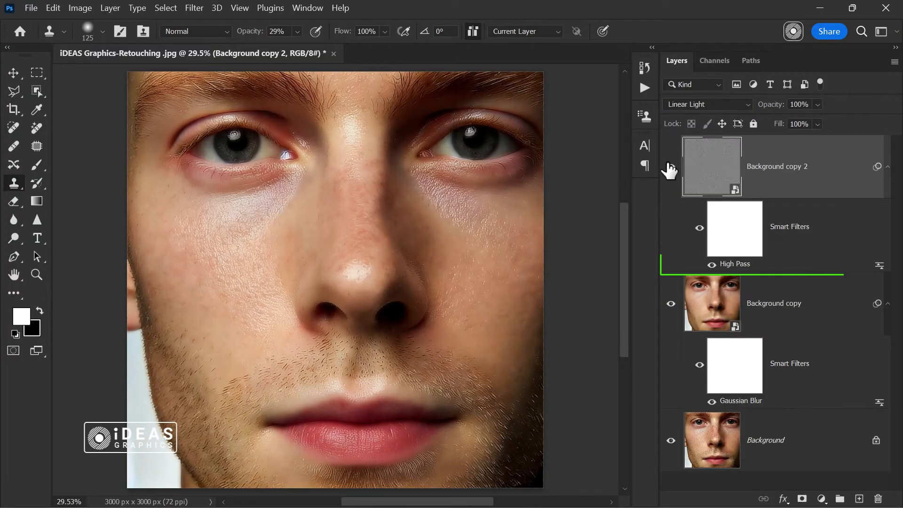
# Readjust the High Pass smart filter on Background copy 2 to a radius of about 5.2 pixels
pyautogui.doubleClick(744, 272)
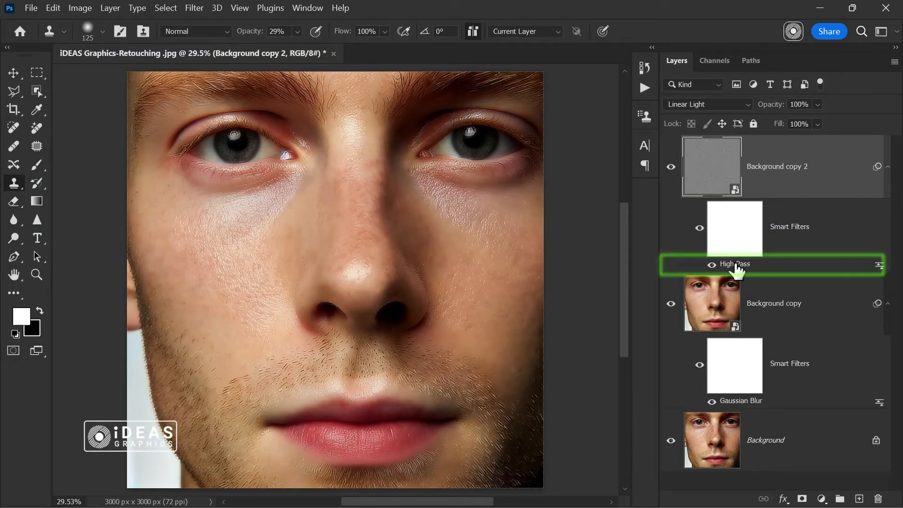
pyautogui.moveTo(537, 326)
pyautogui.mouseDown()
pyautogui.moveTo(529, 325)
pyautogui.moveTo(559, 324)
pyautogui.moveTo(530, 325)
pyautogui.moveTo(544, 324)
pyautogui.mouseUp()
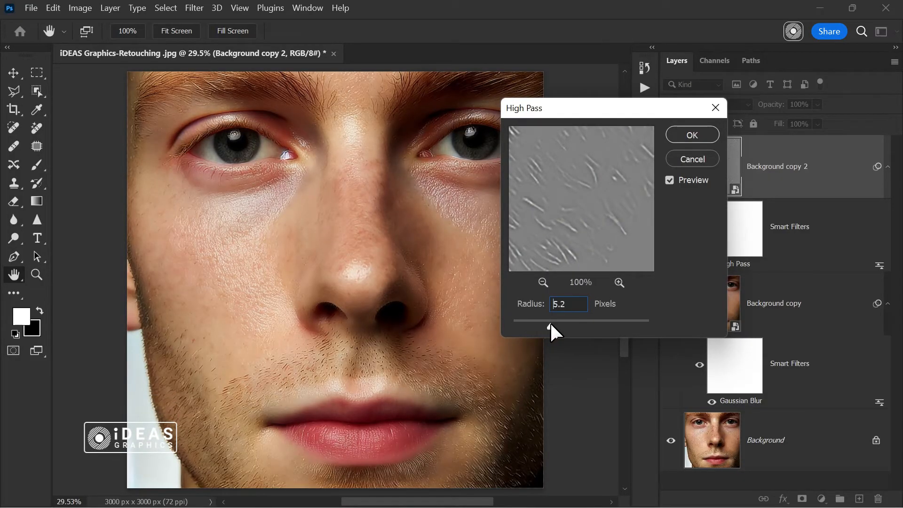
pyautogui.press('Return')
# Increase the radius of the Gaussian Blur smart filter on Background copy for stronger skin smoothing
pyautogui.click(746, 405)
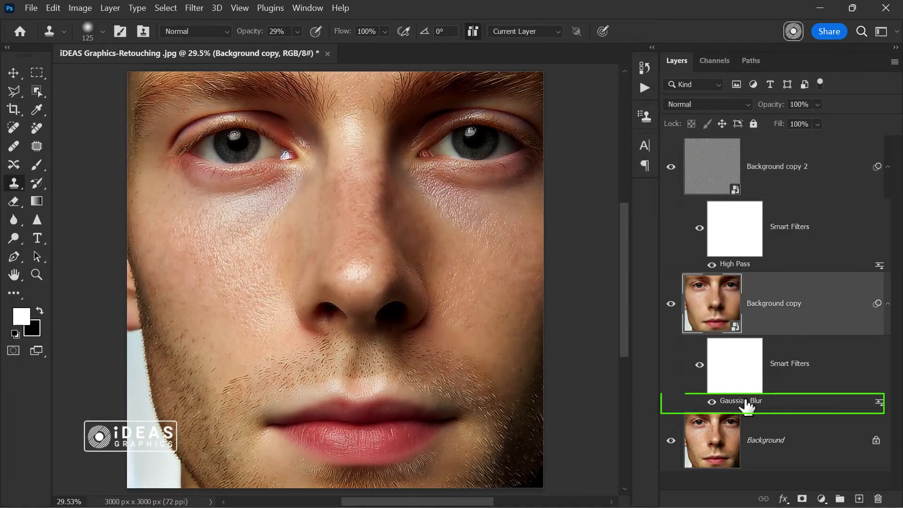
pyautogui.doubleClick(747, 405)
pyautogui.moveTo(740, 295)
pyautogui.mouseDown()
pyautogui.moveTo(692, 302)
pyautogui.moveTo(796, 295)
pyautogui.moveTo(763, 304)
pyautogui.moveTo(701, 299)
pyautogui.moveTo(734, 302)
pyautogui.mouseUp()
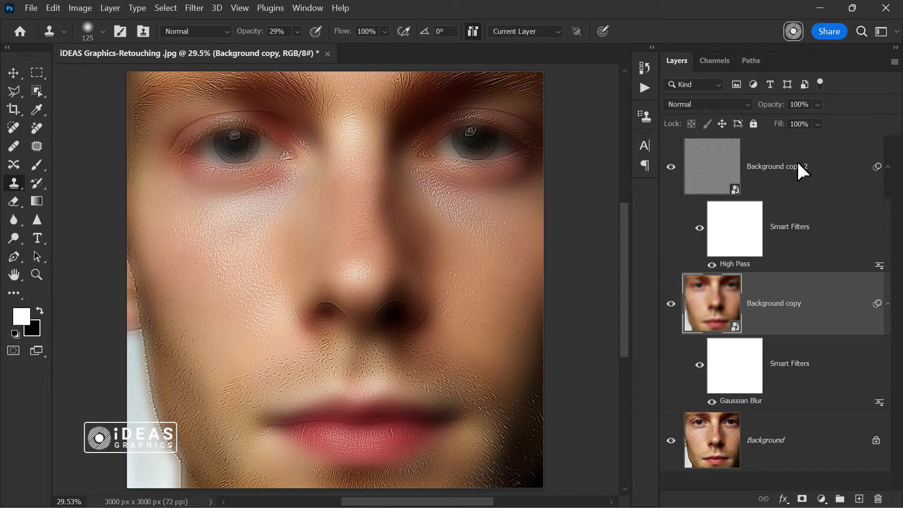
# Group the two copy layers and set the group's Blend If underlying-layer range to 30/75 for shadows and 170/255 for highlights
pyautogui.keyDown('shift'); pyautogui.click(797, 160); pyautogui.keyUp('shift')
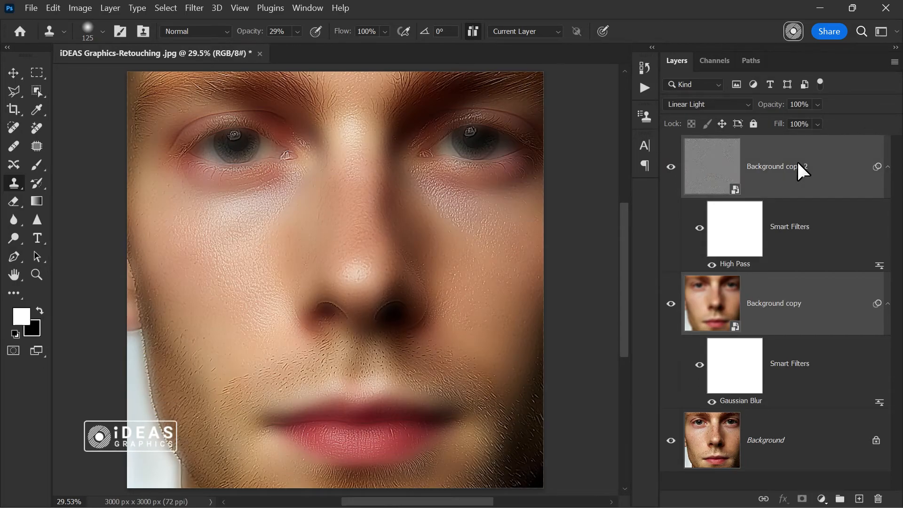
pyautogui.hotkey('ctrl', 'g')
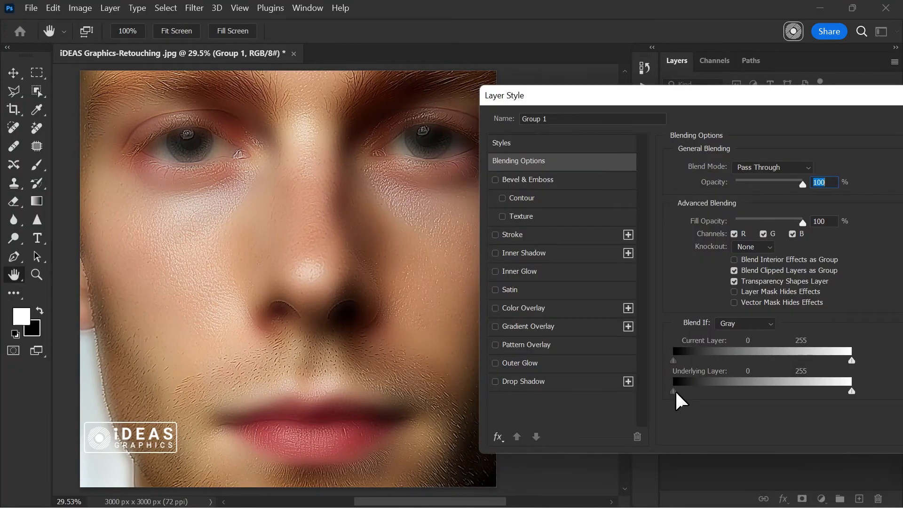
pyautogui.moveTo(678, 389)
pyautogui.mouseDown()
pyautogui.moveTo(707, 391)
pyautogui.moveTo(682, 395)
pyautogui.moveTo(691, 397)
pyautogui.moveTo(752, 390)
pyautogui.moveTo(702, 395)
pyautogui.moveTo(713, 388)
pyautogui.moveTo(694, 385)
pyautogui.mouseUp()
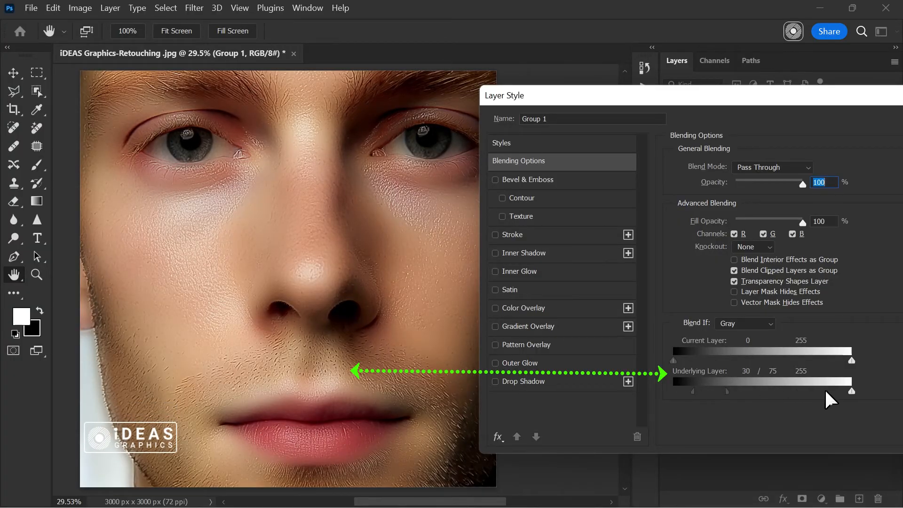
pyautogui.moveTo(851, 392); pyautogui.dragTo(793, 395)
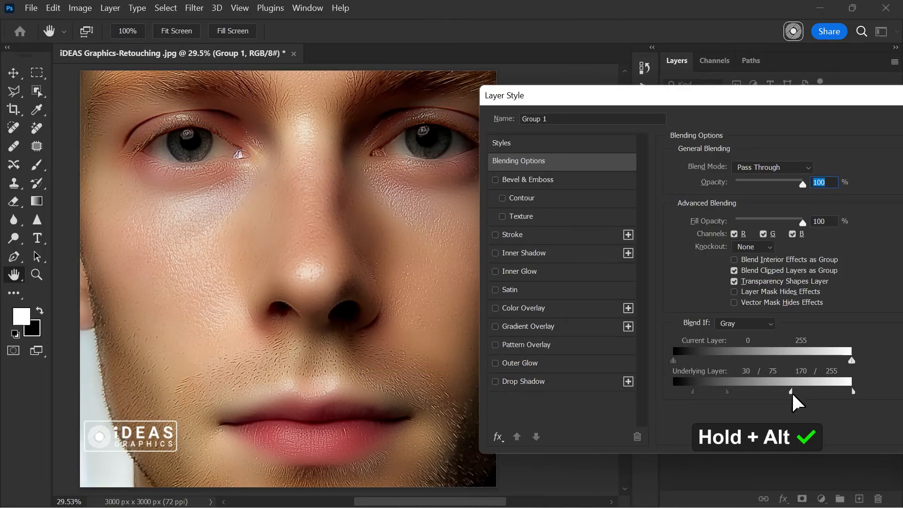
pyautogui.moveTo(864, 91); pyautogui.dragTo(715, 104)
pyautogui.click(825, 136)
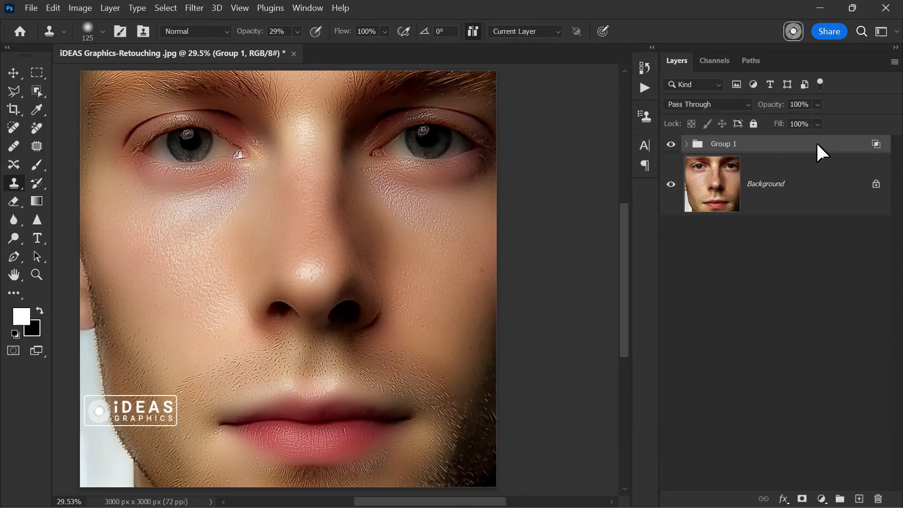
# Add a black layer mask to Group 1 and paint white over the forehead centre and nose with a 300-pixel brush to reveal the smoothing
pyautogui.keyDown('alt'); pyautogui.click(803, 501); pyautogui.keyUp('alt')
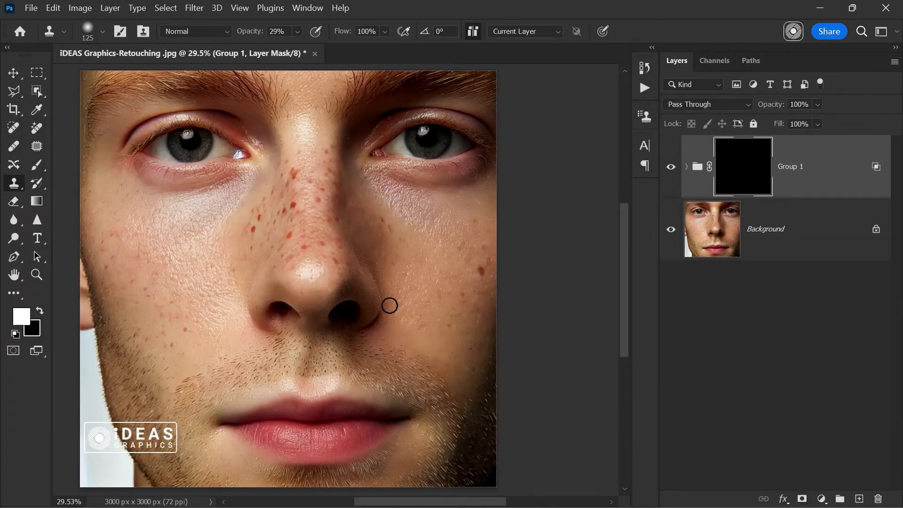
pyautogui.click(36, 164)
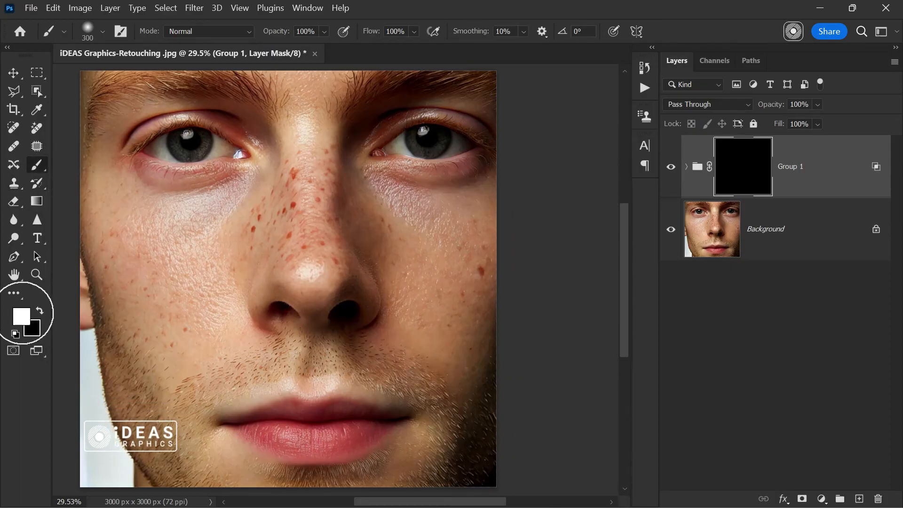
pyautogui.scroll(3, 306, 233)
pyautogui.scroll(4, 339, 249)
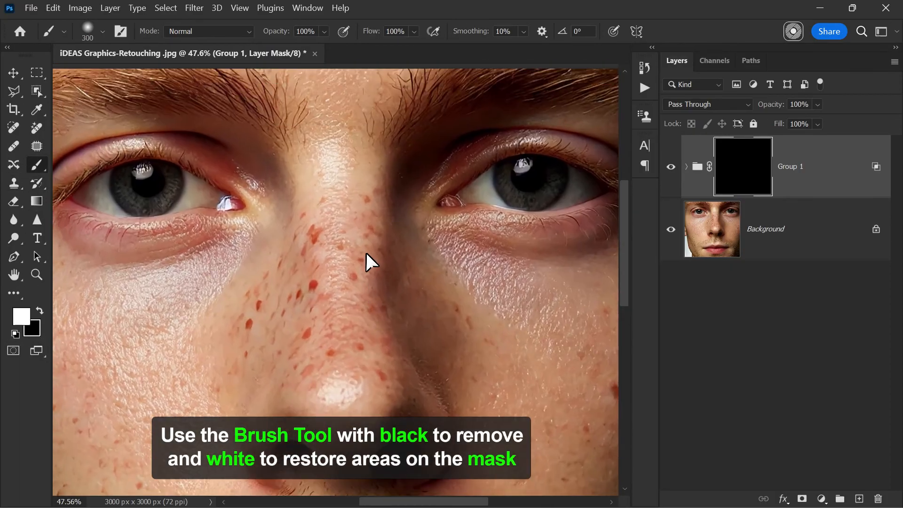
pyautogui.moveTo(338, 103)
pyautogui.mouseDown()
pyautogui.moveTo(331, 345)
pyautogui.moveTo(329, 252)
pyautogui.mouseUp()
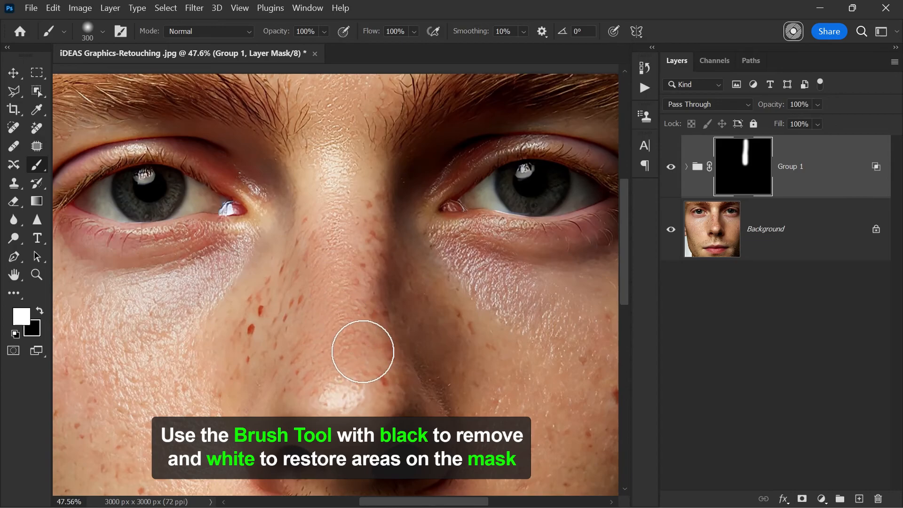
pyautogui.moveTo(373, 329)
pyautogui.mouseDown()
pyautogui.moveTo(355, 400)
pyautogui.moveTo(325, 372)
pyautogui.moveTo(299, 245)
pyautogui.moveTo(270, 336)
pyautogui.moveTo(269, 300)
pyautogui.mouseUp()
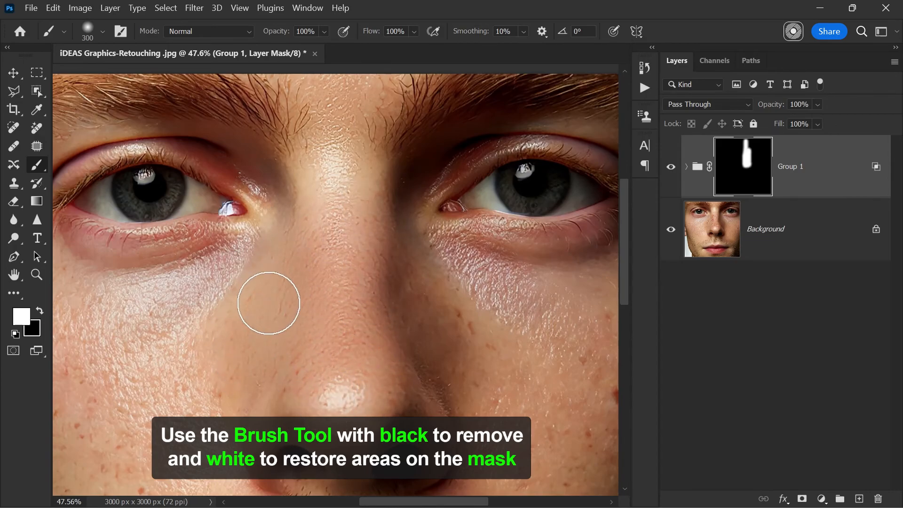
pyautogui.moveTo(300, 375)
pyautogui.mouseDown()
pyautogui.moveTo(306, 325)
pyautogui.moveTo(365, 245)
pyautogui.mouseUp()
# Paint white on the Group 1 mask over the cheek and under-eye skin on the image's left side
pyautogui.moveTo(287, 292)
pyautogui.mouseDown()
pyautogui.moveTo(216, 429)
pyautogui.moveTo(141, 298)
pyautogui.mouseUp()
pyautogui.moveTo(219, 223)
pyautogui.mouseDown()
pyautogui.moveTo(274, 337)
pyautogui.moveTo(347, 211)
pyautogui.moveTo(121, 189)
pyautogui.mouseUp()
pyautogui.moveTo(360, 375); pyautogui.dragTo(358, 303)
pyautogui.moveTo(332, 363)
pyautogui.mouseDown()
pyautogui.moveTo(238, 398)
pyautogui.moveTo(205, 353)
pyautogui.moveTo(182, 361)
pyautogui.moveTo(143, 242)
pyautogui.mouseUp()
# Paint white on the Group 1 mask over the under-eye area and cheek on the image's right side
pyautogui.moveTo(498, 260)
pyautogui.mouseDown()
pyautogui.moveTo(279, 328)
pyautogui.moveTo(301, 184)
pyautogui.moveTo(470, 245)
pyautogui.moveTo(451, 387)
pyautogui.mouseUp()
pyautogui.moveTo(385, 399)
pyautogui.mouseDown()
pyautogui.moveTo(529, 250)
pyautogui.moveTo(461, 218)
pyautogui.mouseUp()
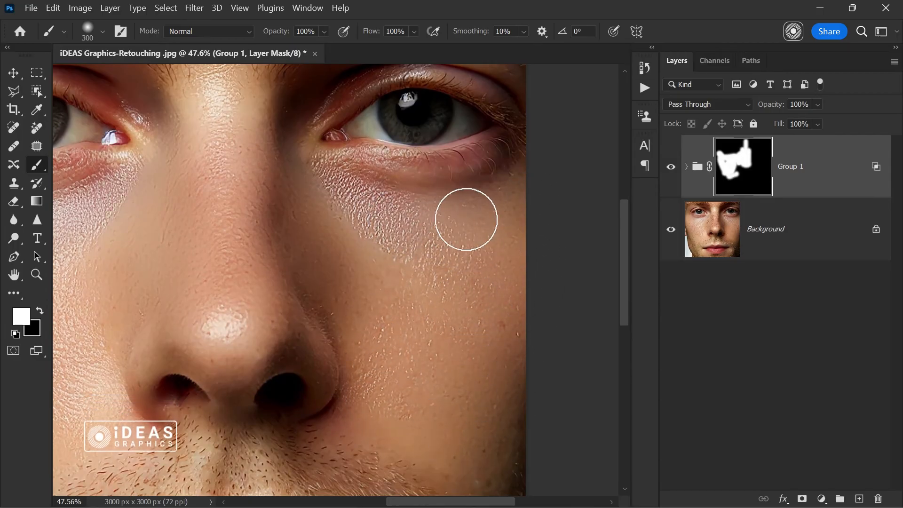
pyautogui.scroll(-3, 486, 197)
pyautogui.moveTo(232, 177); pyautogui.dragTo(389, 233)
pyautogui.moveTo(413, 434)
pyautogui.mouseDown()
pyautogui.moveTo(472, 307)
pyautogui.moveTo(444, 261)
pyautogui.mouseUp()
# Lower the brush opacity to 37% and lightly paint white on the Group 1 mask around the mouth
pyautogui.click(324, 32)
pyautogui.click(306, 47)
pyautogui.moveTo(360, 349); pyautogui.dragTo(445, 348)
pyautogui.click(288, 379)
pyautogui.scroll(8, 299, 393)
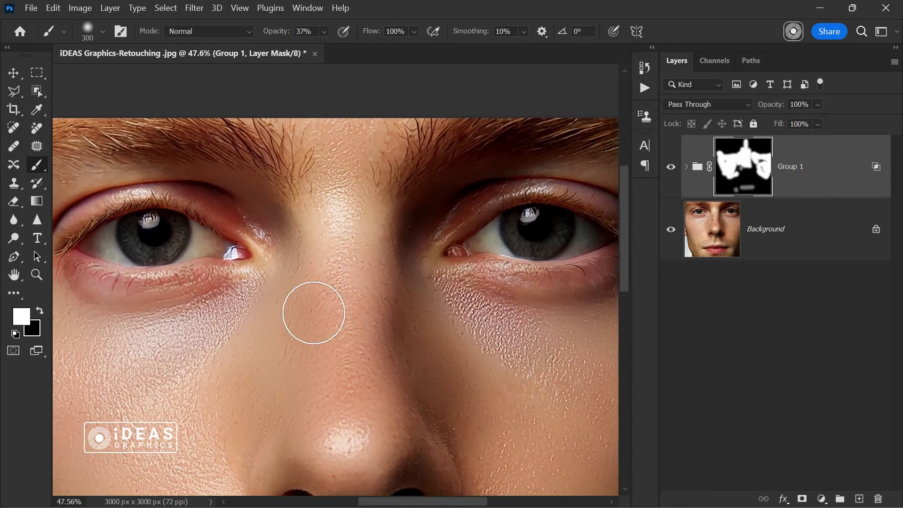
pyautogui.press('f')
pyautogui.moveTo(293, 315)
pyautogui.mouseDown()
pyautogui.moveTo(826, 313)
pyautogui.moveTo(153, 321)
pyautogui.moveTo(826, 306)
pyautogui.mouseUp()
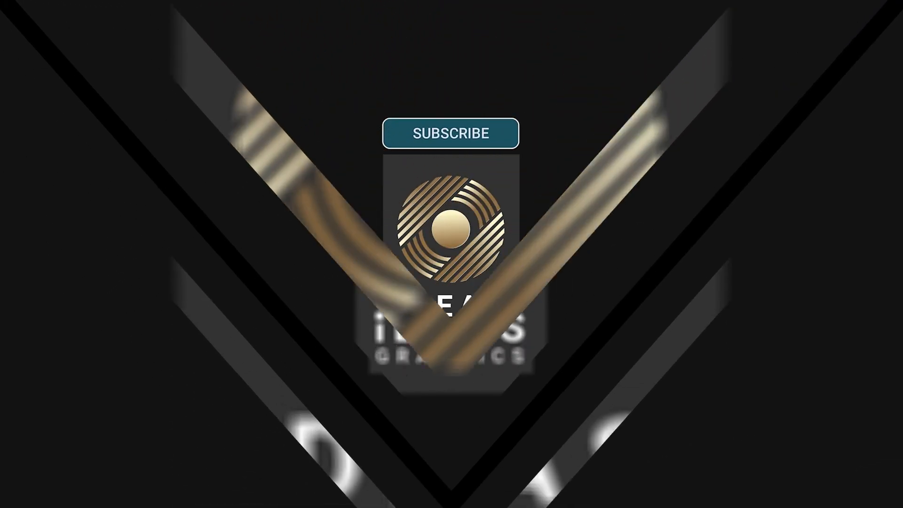